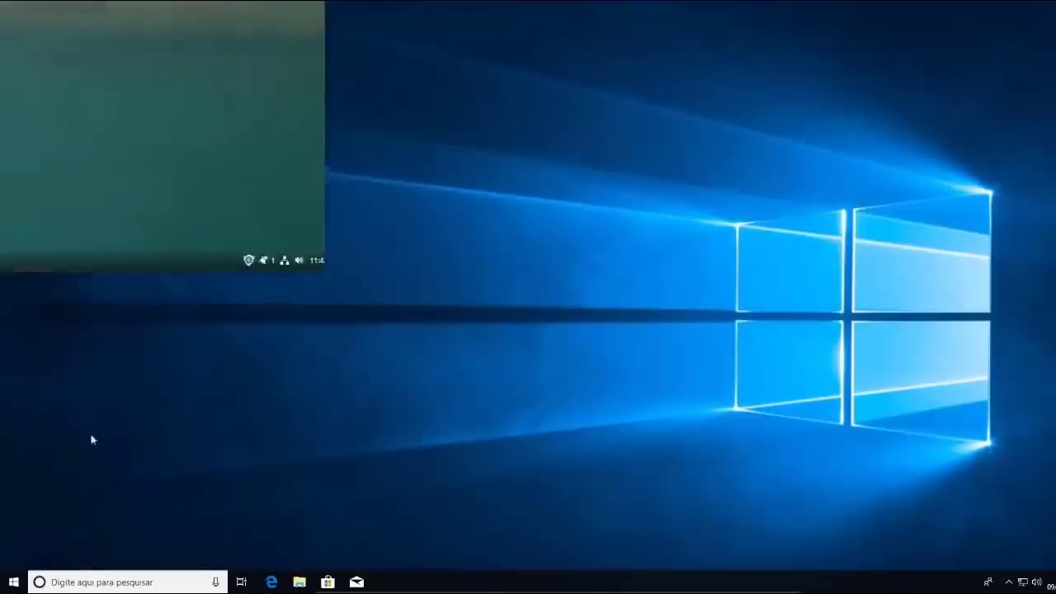
- Pin the Calculadora app to the Windows 10 taskbar
{"action": "left_click", "coordinate": [14, 257]}
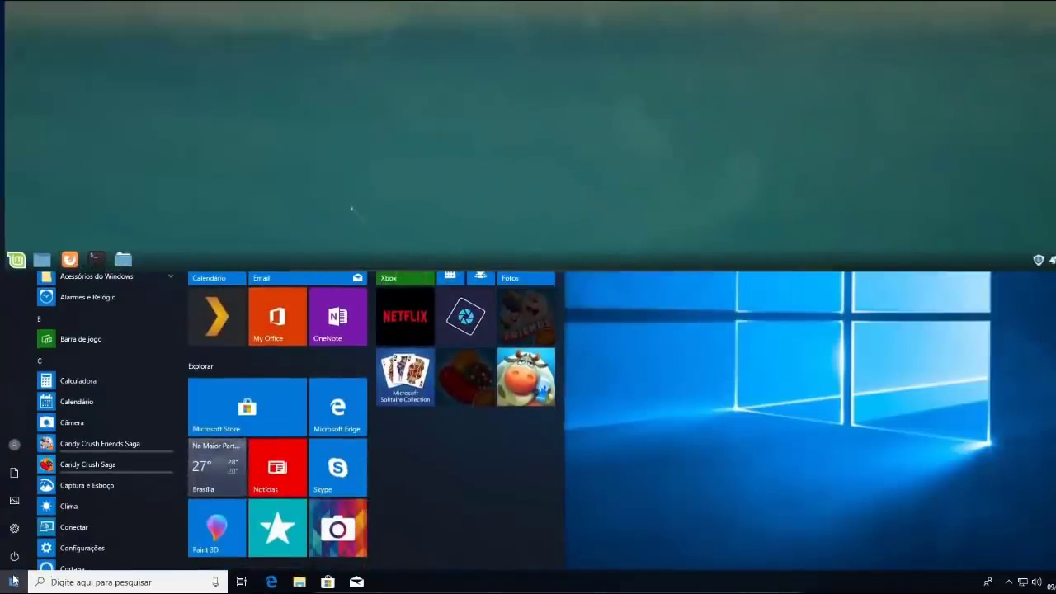
{"action": "left_click", "coordinate": [13, 581]}
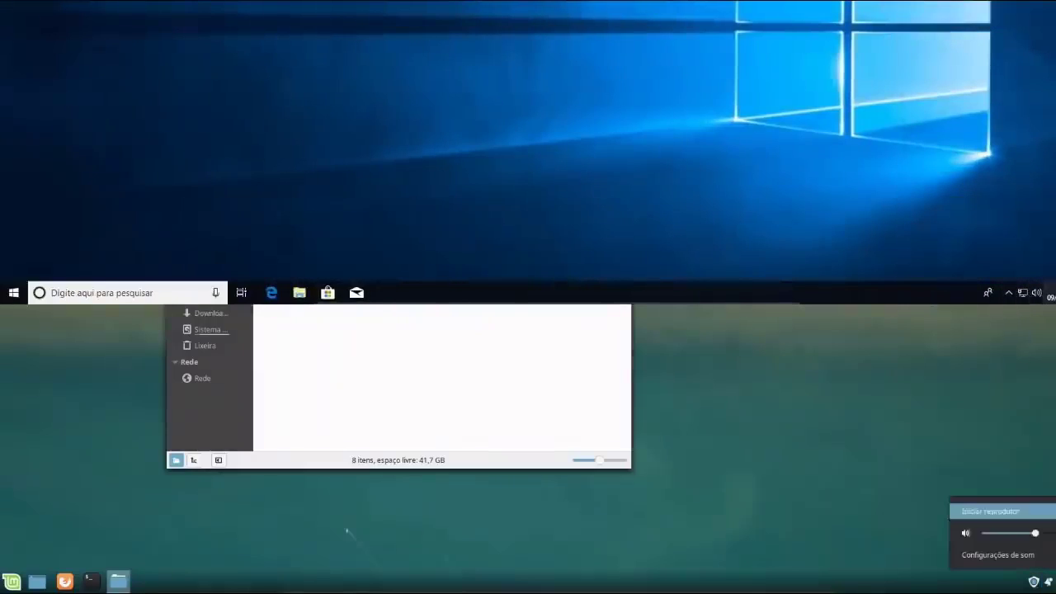
{"action": "right_click", "coordinate": [92, 383]}
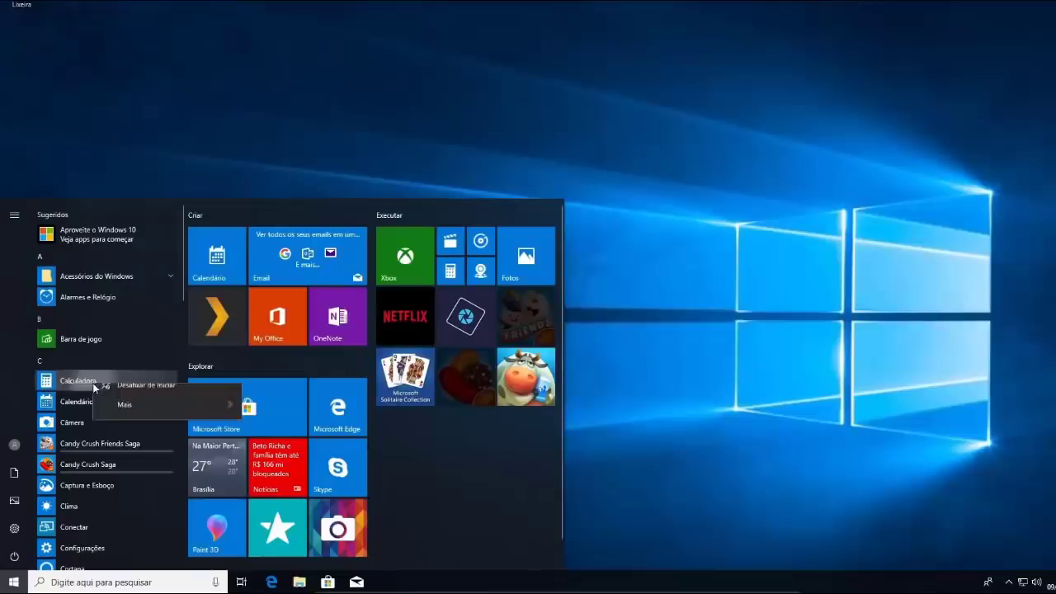
{"action": "mouse_move", "coordinate": [231, 419]}
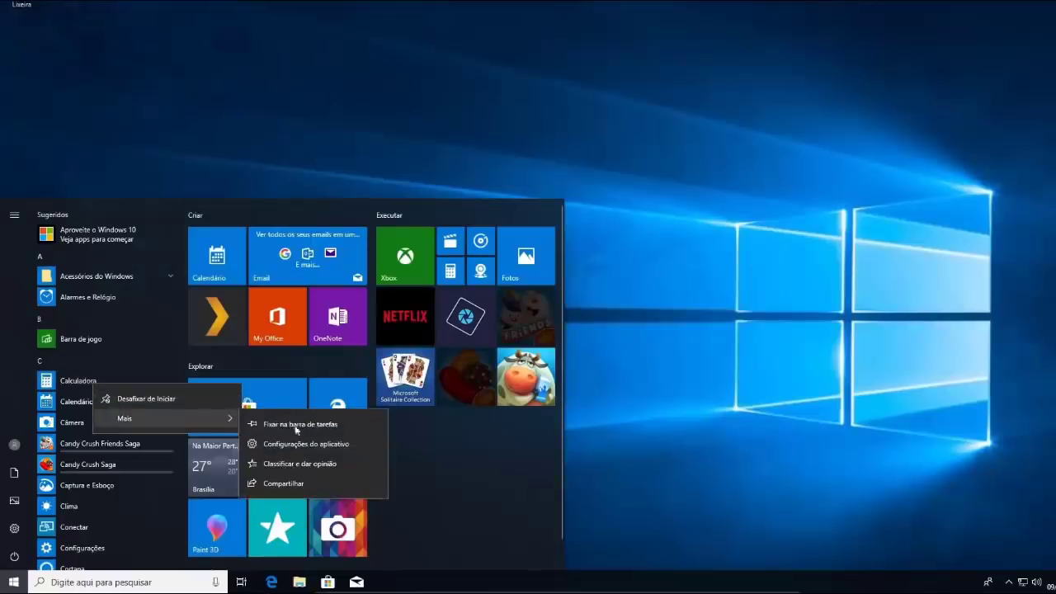
{"action": "left_click", "coordinate": [351, 427]}
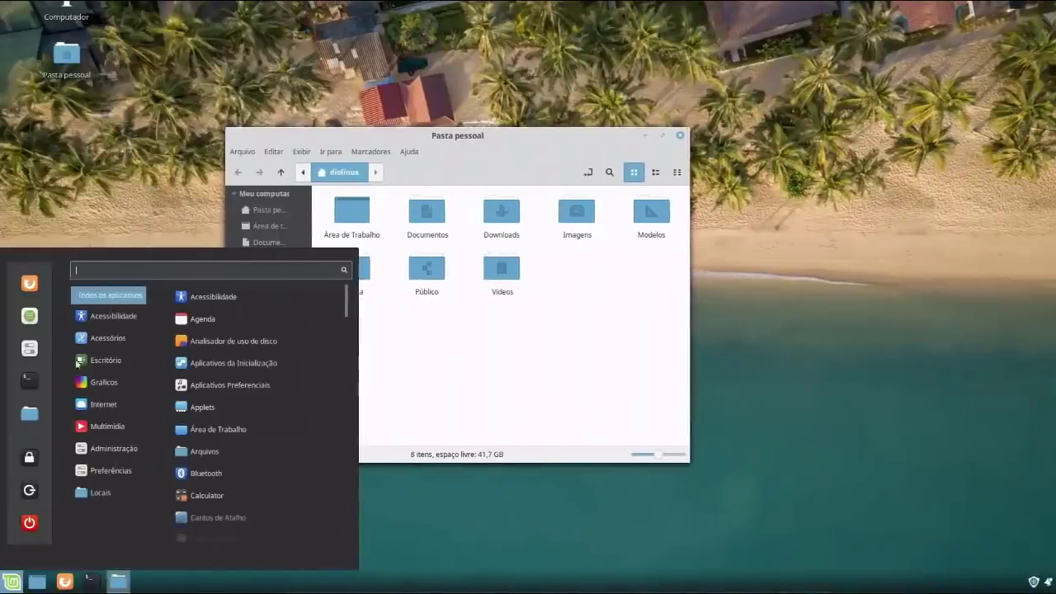
- Look through the application categories of the Linux Mint menu, from Acessórios to Locais
{"action": "mouse_move", "coordinate": [118, 335]}
{"action": "mouse_move", "coordinate": [116, 363]}
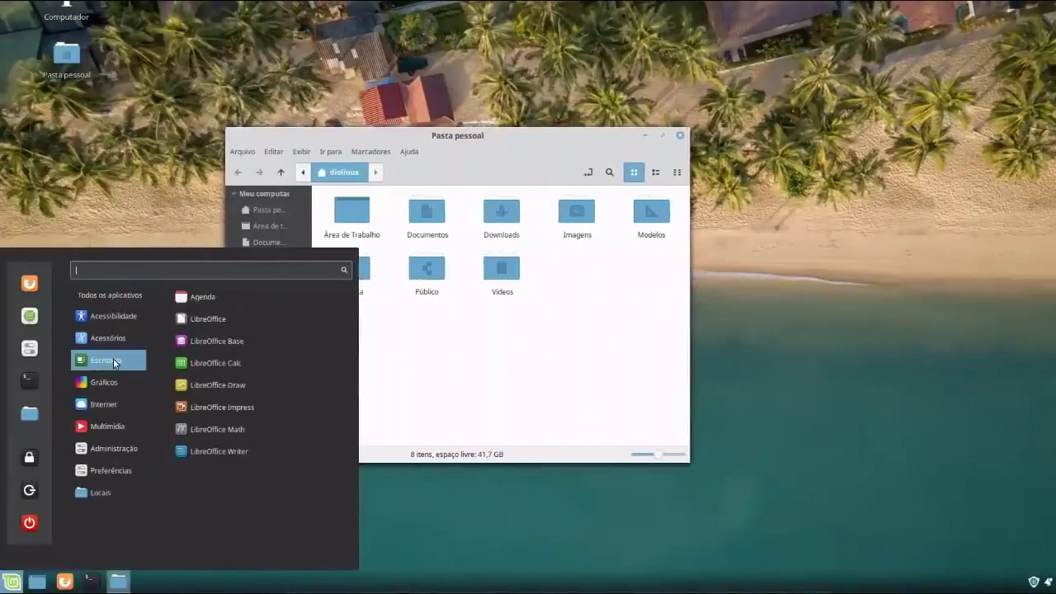
{"action": "mouse_move", "coordinate": [104, 384]}
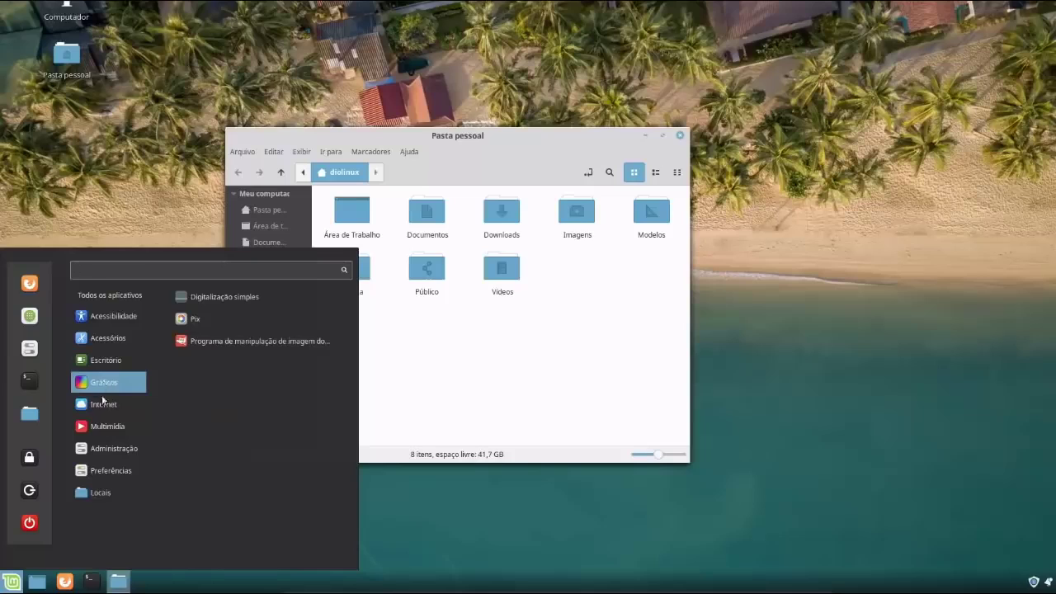
{"action": "mouse_move", "coordinate": [101, 408]}
{"action": "mouse_move", "coordinate": [106, 430]}
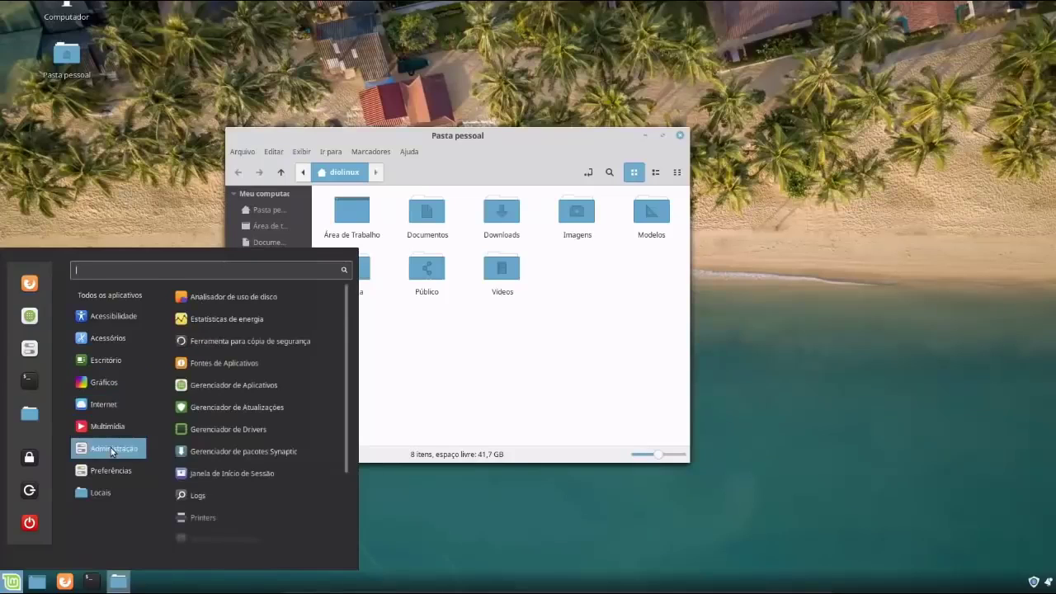
{"action": "mouse_move", "coordinate": [115, 472]}
{"action": "mouse_move", "coordinate": [108, 493]}
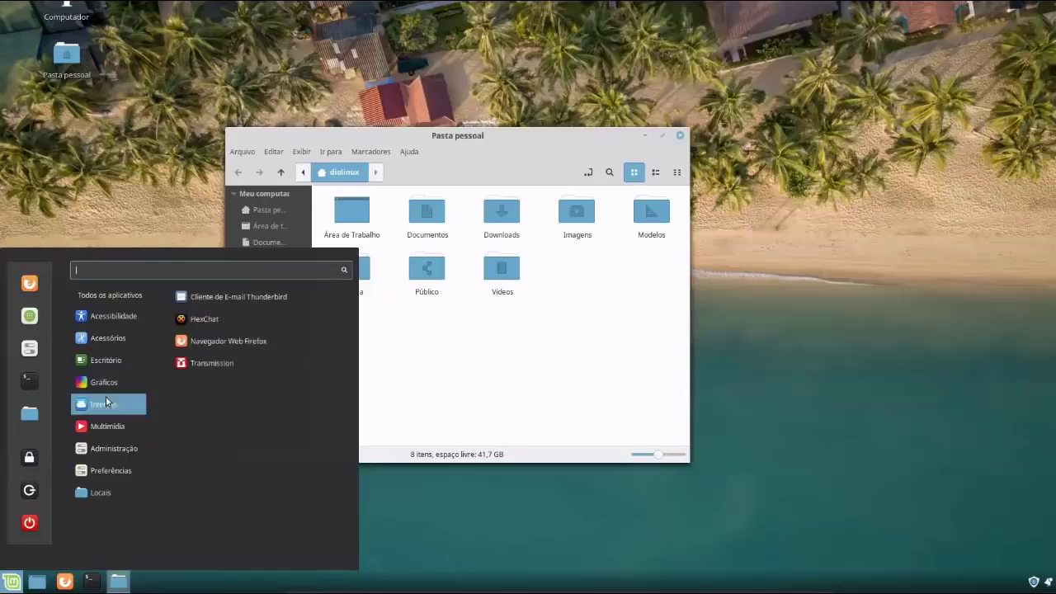
- Add Cliente de E-mail Thunderbird from the Internet category to the menu favourites and to the panel
{"action": "right_click", "coordinate": [219, 295]}
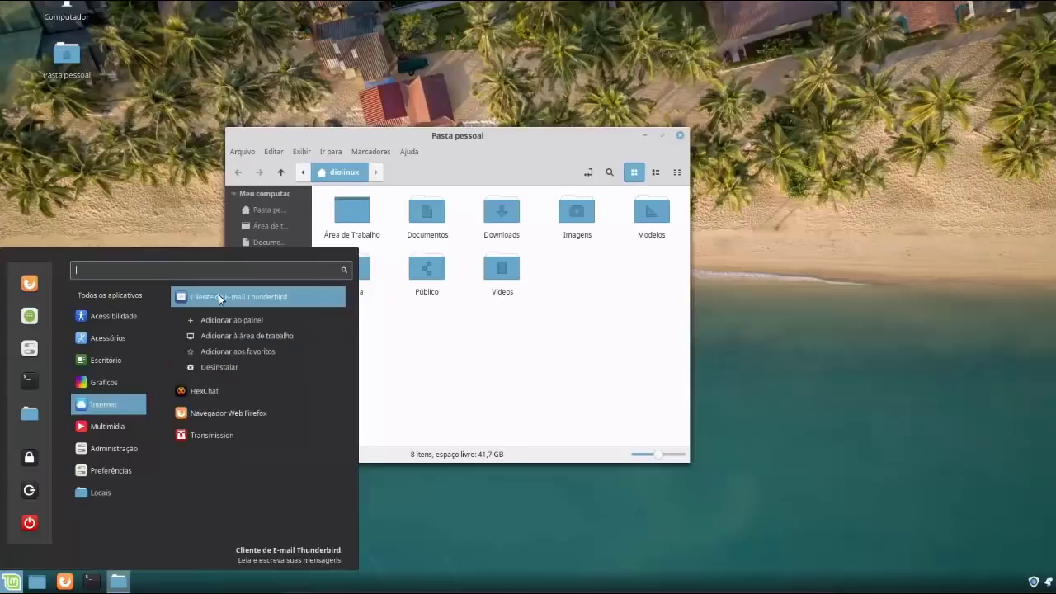
{"action": "left_click", "coordinate": [271, 352]}
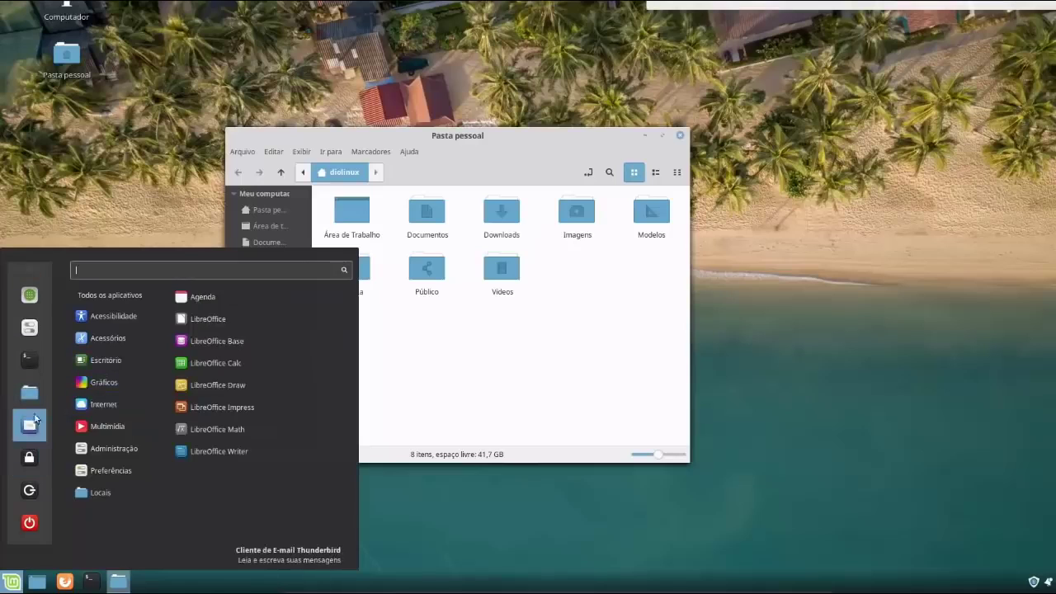
{"action": "mouse_move", "coordinate": [104, 404]}
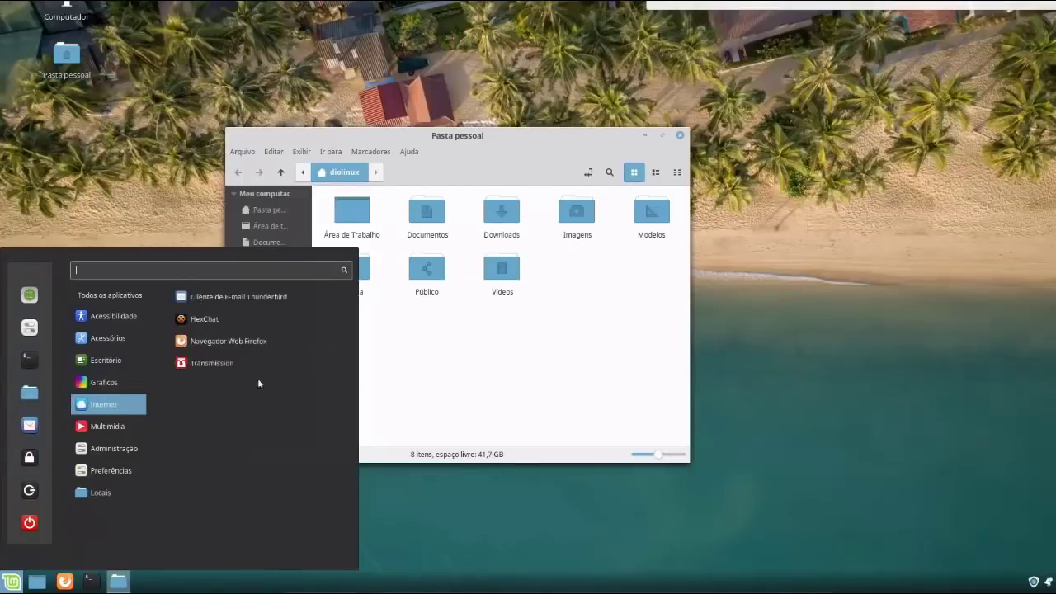
{"action": "right_click", "coordinate": [280, 301]}
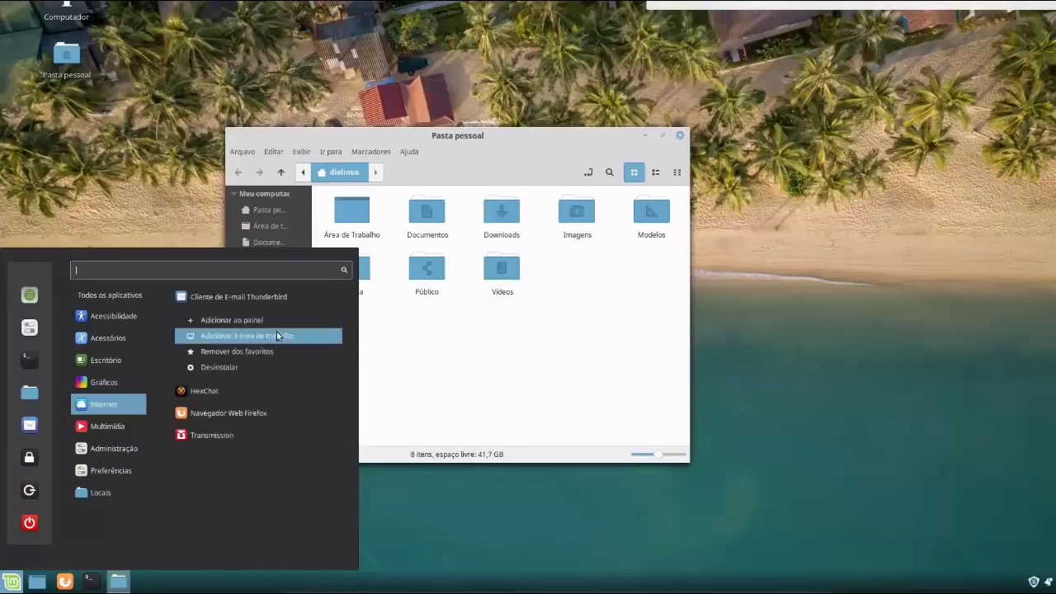
{"action": "left_click", "coordinate": [216, 321]}
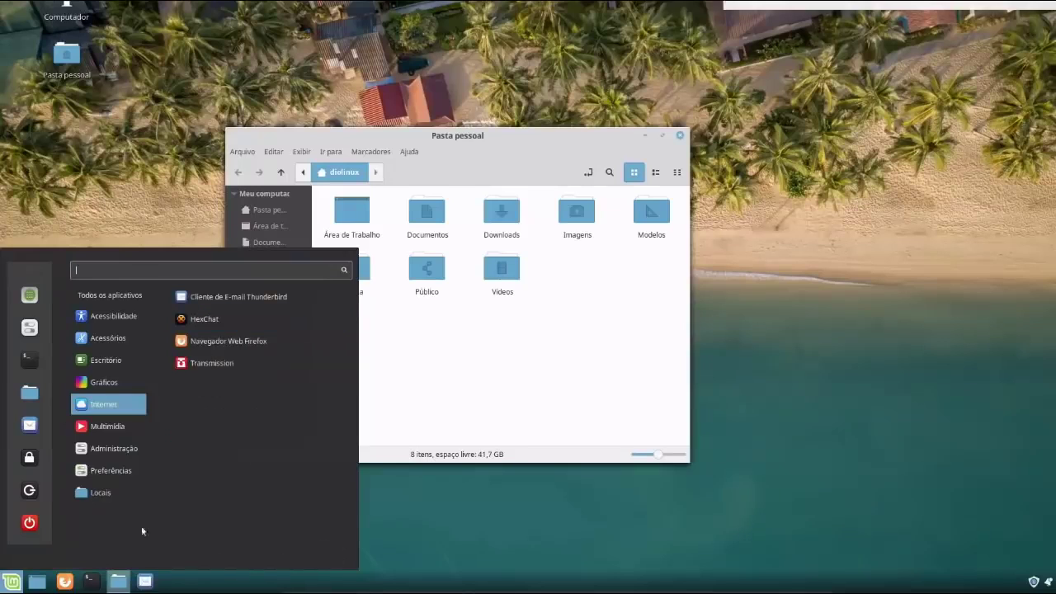
{"action": "left_click", "coordinate": [461, 559]}
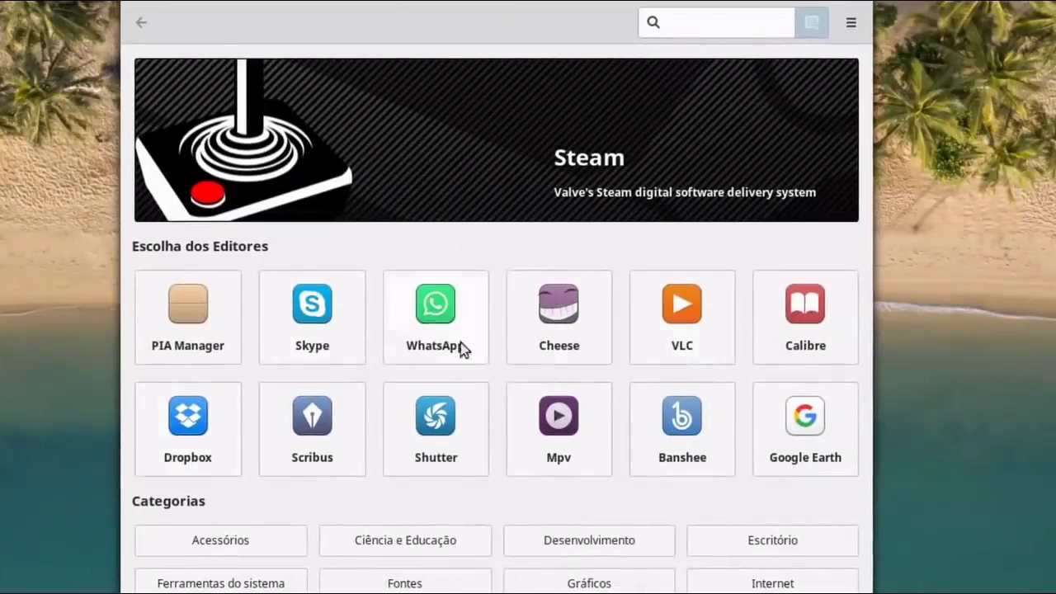
- Install Skype from the Escolha dos Editores selection, authorising the installation with the account password
{"action": "left_click", "coordinate": [324, 324]}
{"action": "left_click", "coordinate": [799, 82]}
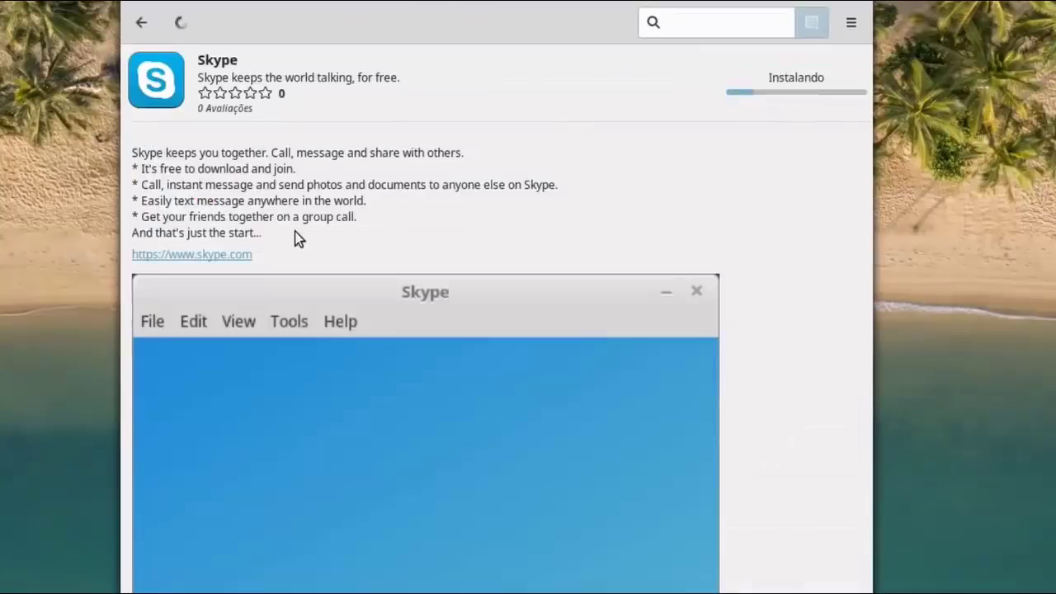
{"action": "type", "text": "•••"}
{"action": "key", "text": "Return"}
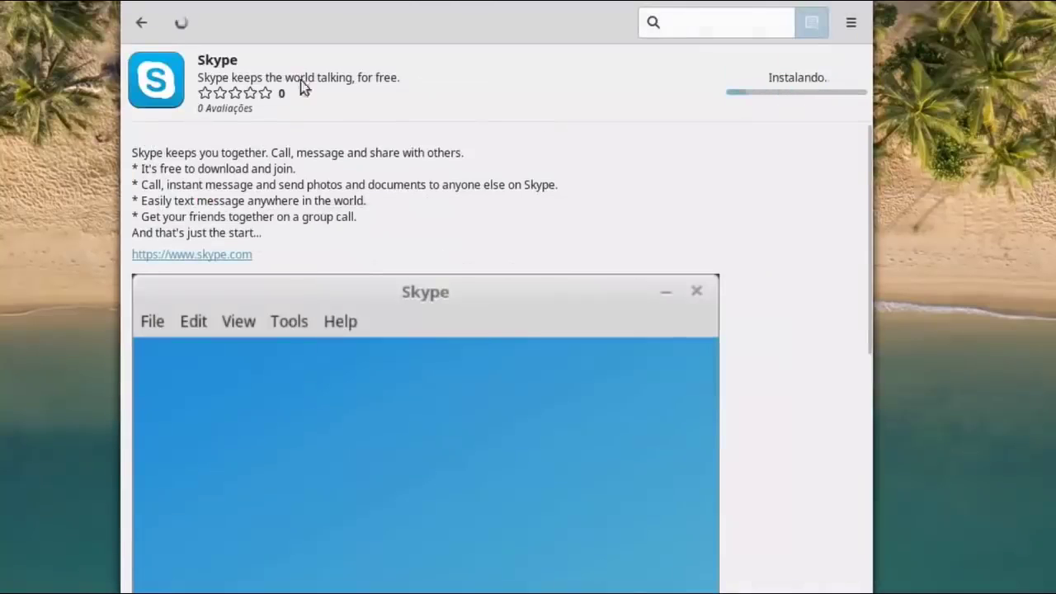
- Search the application manager for "spotify" and install the Spotify streaming music client
{"action": "left_click", "coordinate": [141, 23]}
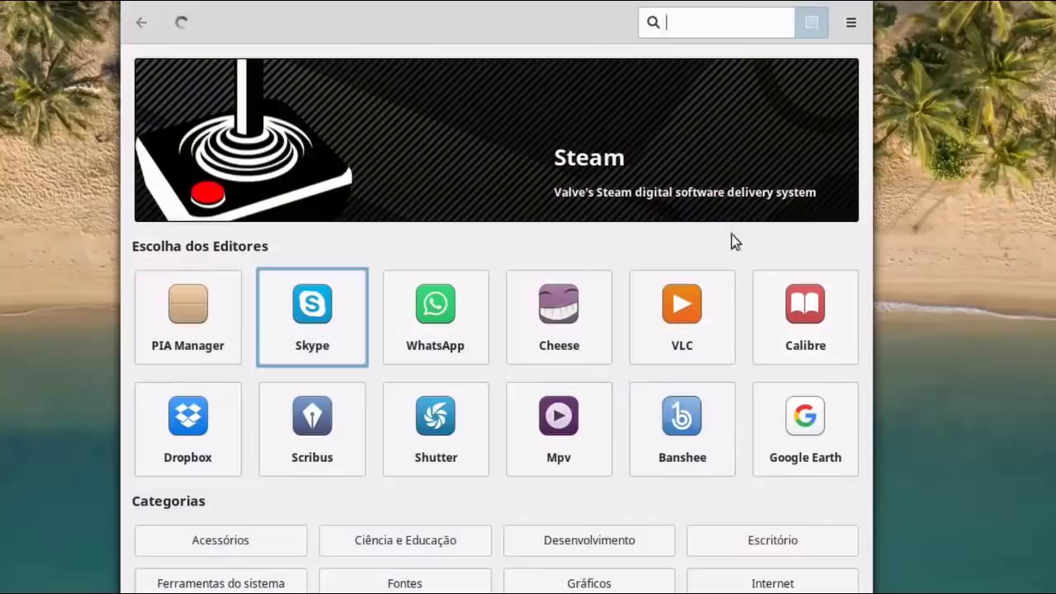
{"action": "type", "text": "spotify"}
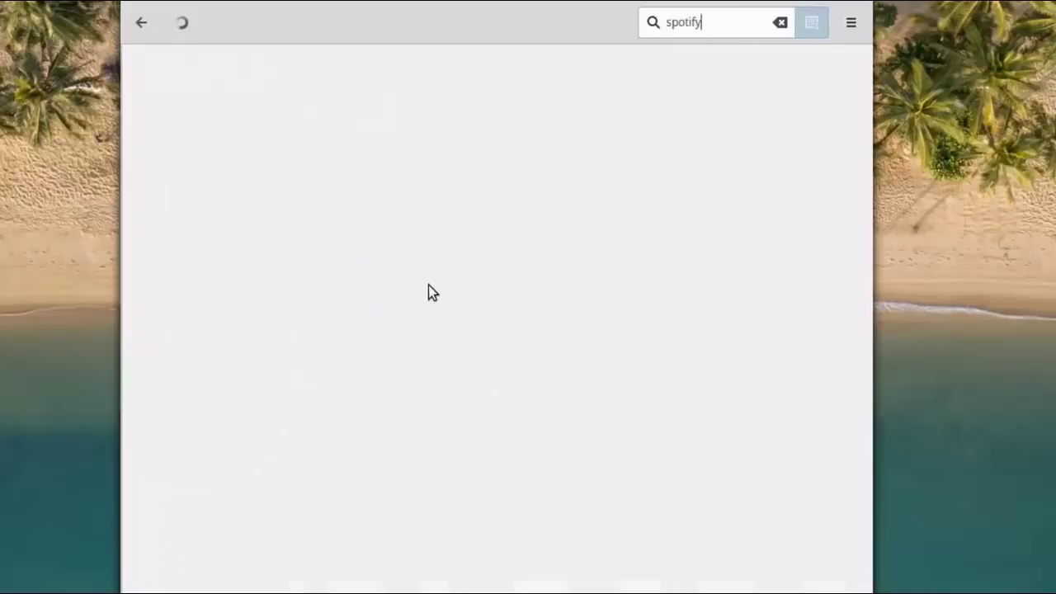
{"action": "left_click", "coordinate": [309, 99]}
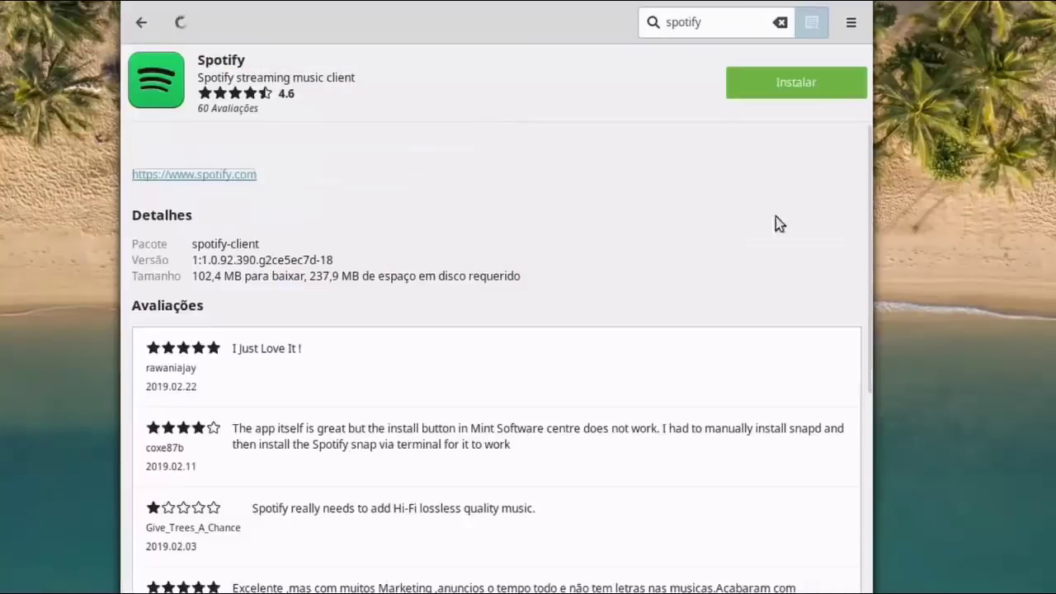
{"action": "left_click", "coordinate": [822, 85]}
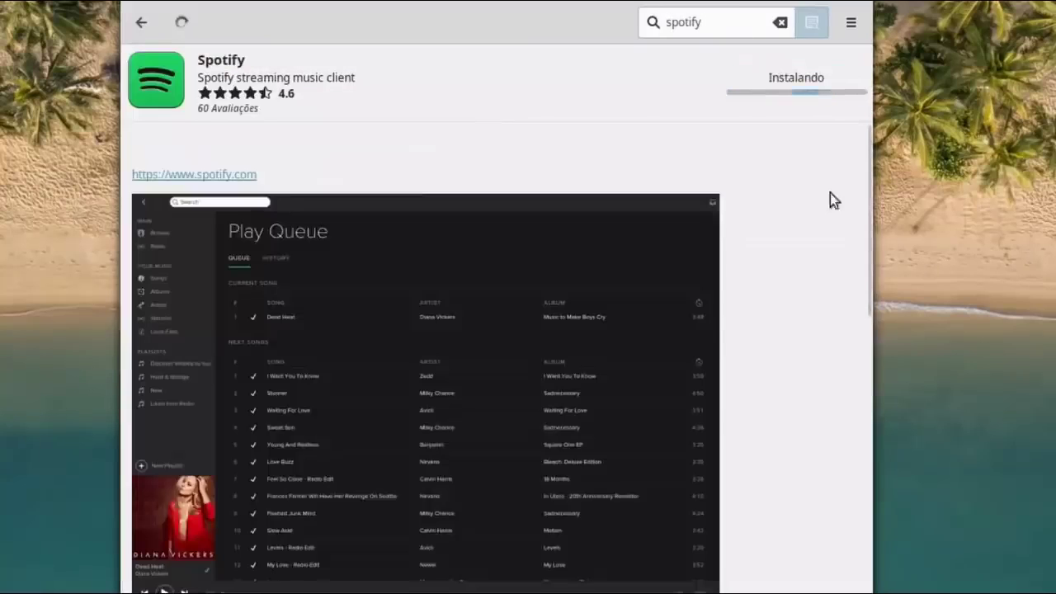
- Check the list of packages being processed and view the Skype and Spotify entries
{"action": "left_click", "coordinate": [181, 23]}
{"action": "left_click", "coordinate": [333, 204]}
{"action": "left_click", "coordinate": [141, 23]}
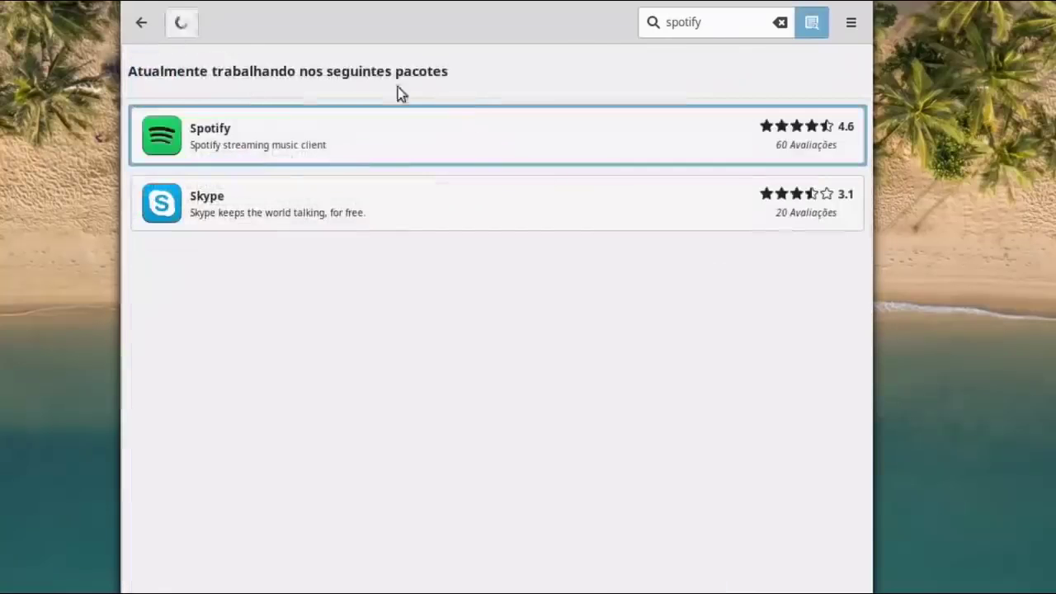
{"action": "left_click", "coordinate": [398, 132]}
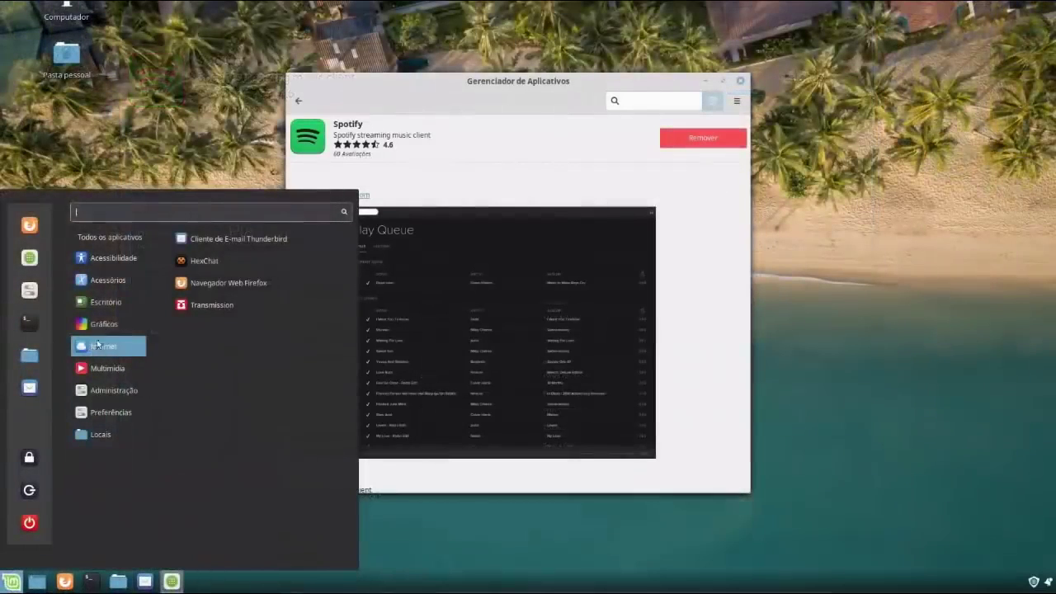
- Add Spotify from the Multimídia category to the Linux Mint panel
{"action": "mouse_move", "coordinate": [120, 375]}
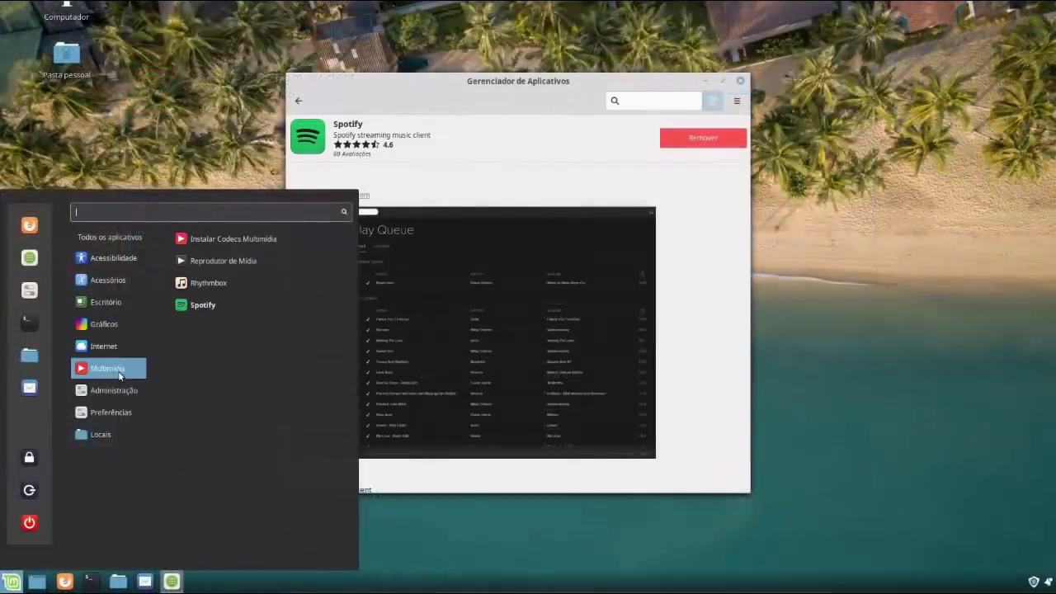
{"action": "right_click", "coordinate": [232, 311]}
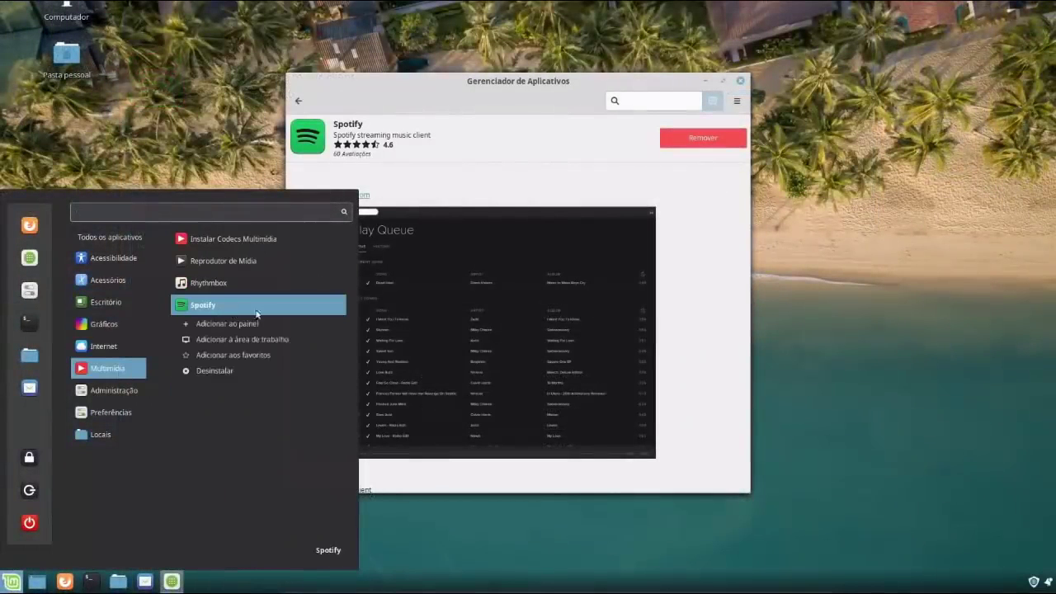
{"action": "left_click", "coordinate": [272, 320]}
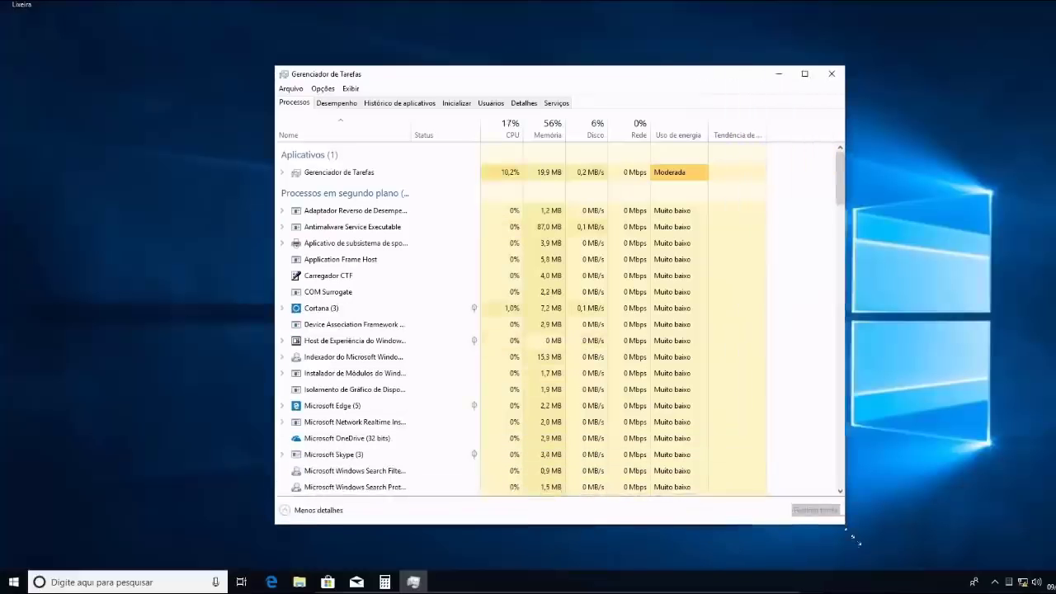
- Show the Desempenho view of the Windows Task Manager, and find and open System Monitor in Linux Mint
{"action": "left_click", "coordinate": [338, 105]}
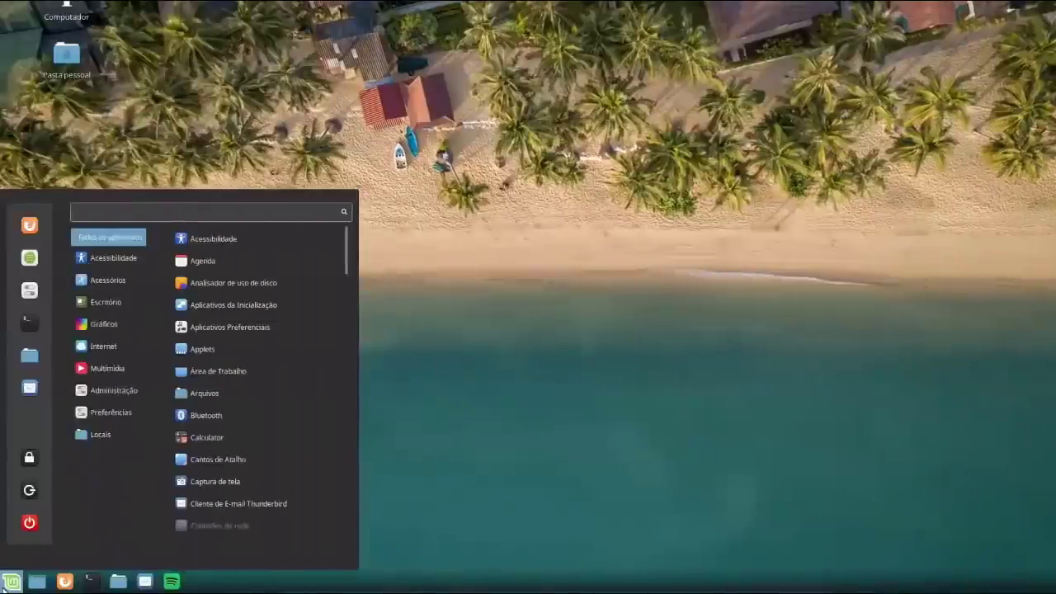
{"action": "type", "text": "moni"}
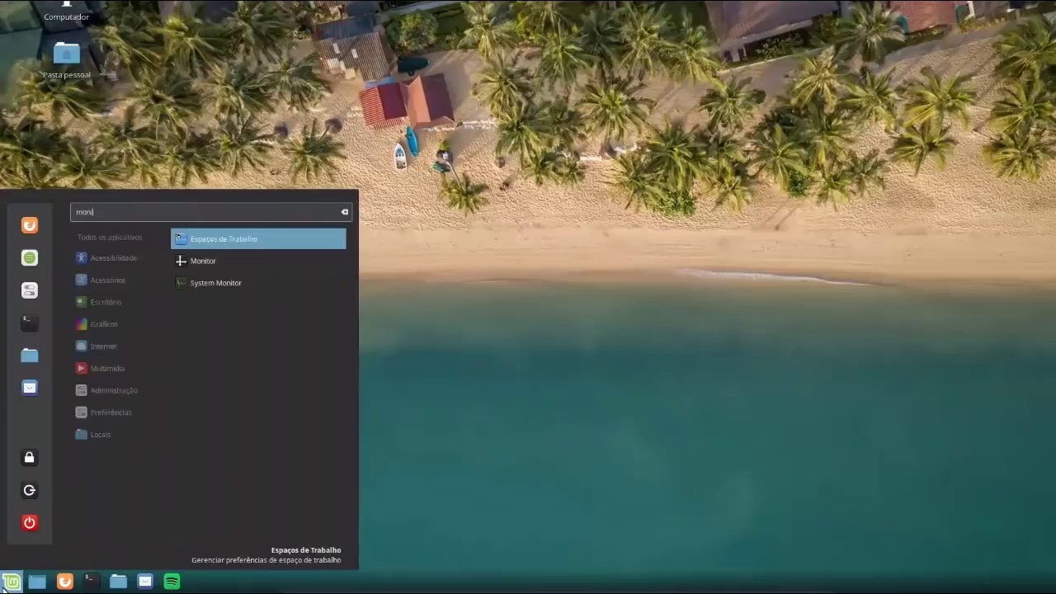
{"action": "key", "text": "Down"}
{"action": "key", "text": "Down"}
{"action": "key", "text": "Return"}
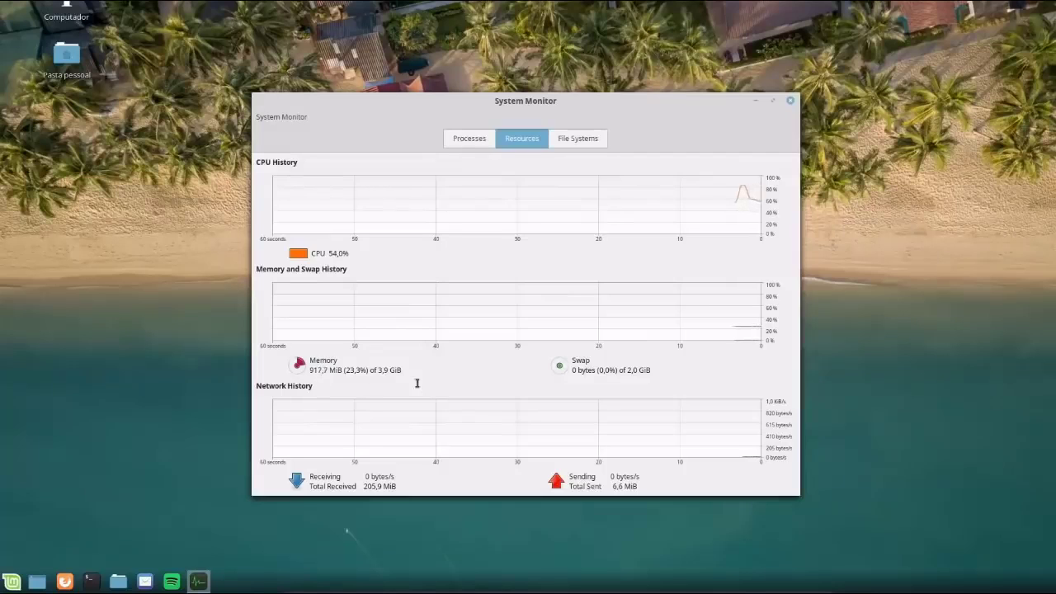
- Examine the processes sorted by memory, the file systems and the resources in System Monitor, and close it
{"action": "left_click", "coordinate": [484, 141]}
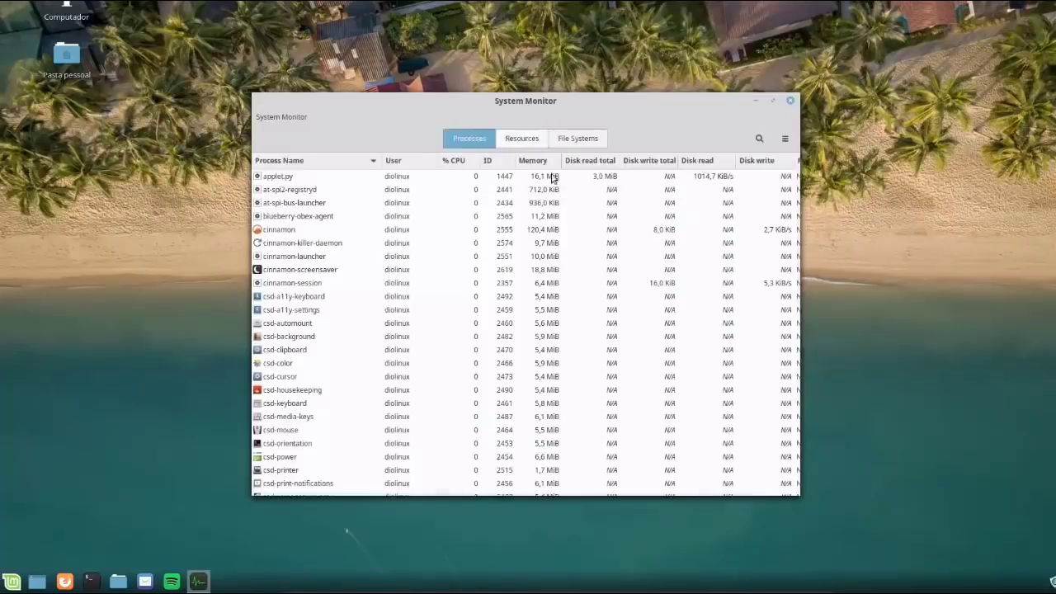
{"action": "left_click", "coordinate": [545, 161]}
{"action": "left_click", "coordinate": [450, 189]}
{"action": "left_click", "coordinate": [553, 140]}
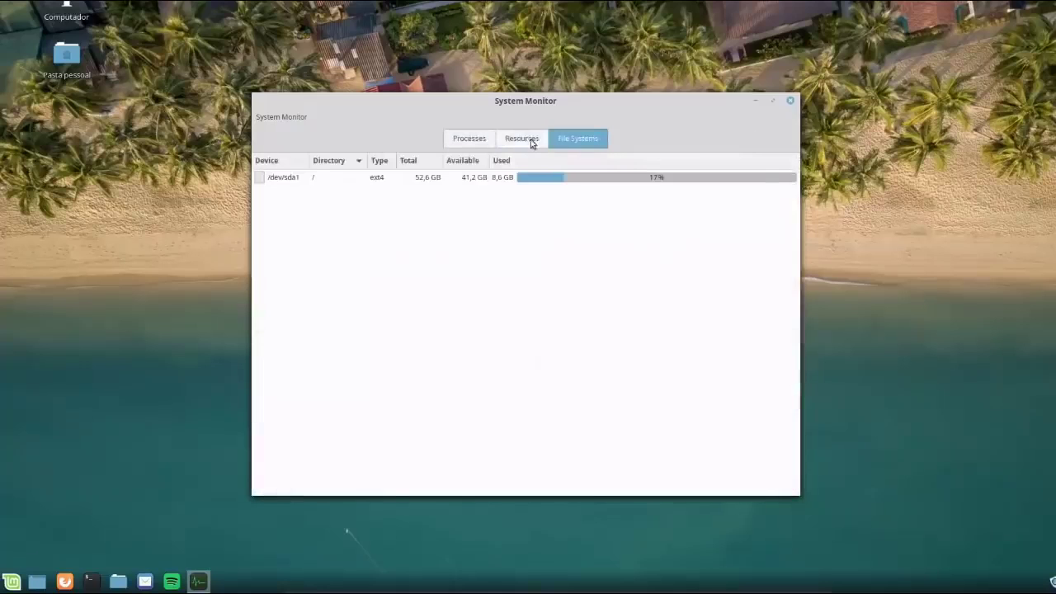
{"action": "left_click", "coordinate": [533, 142]}
{"action": "key", "text": "alt+F4"}
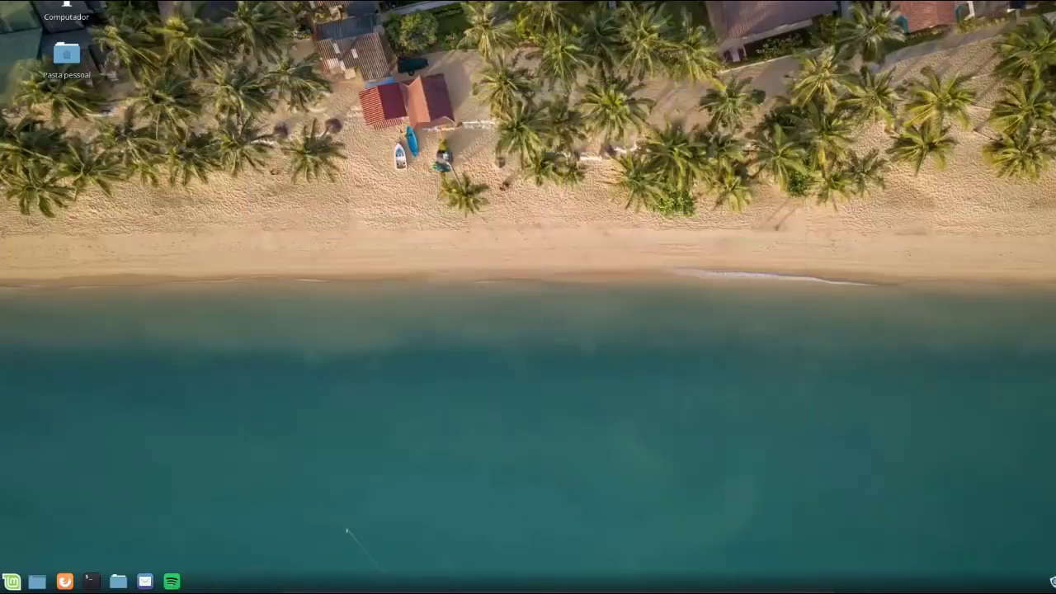
- Find and open Gerenciador de Drivers in Linux Mint, authenticating with the account password
{"action": "left_click", "coordinate": [11, 581]}
{"action": "type", "text": "driver"}
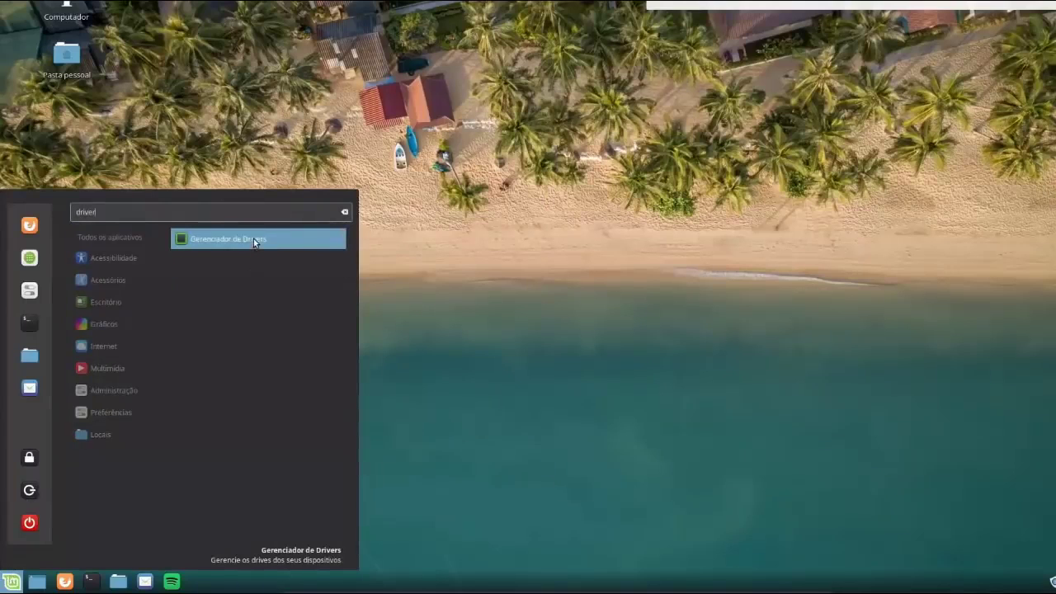
{"action": "left_click", "coordinate": [254, 238]}
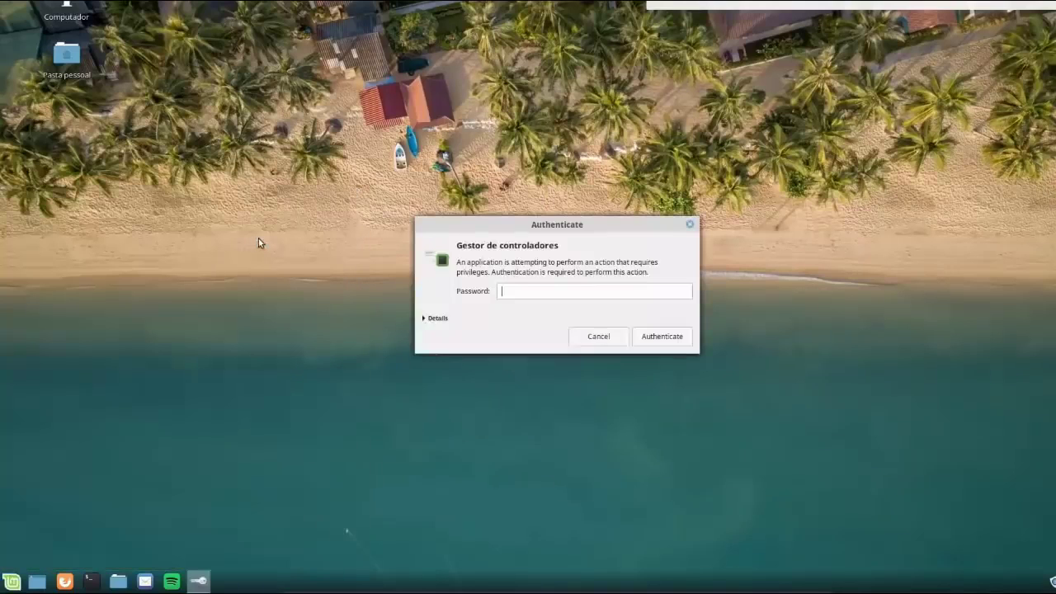
{"action": "type", "text": "******"}
{"action": "key", "text": "Return"}
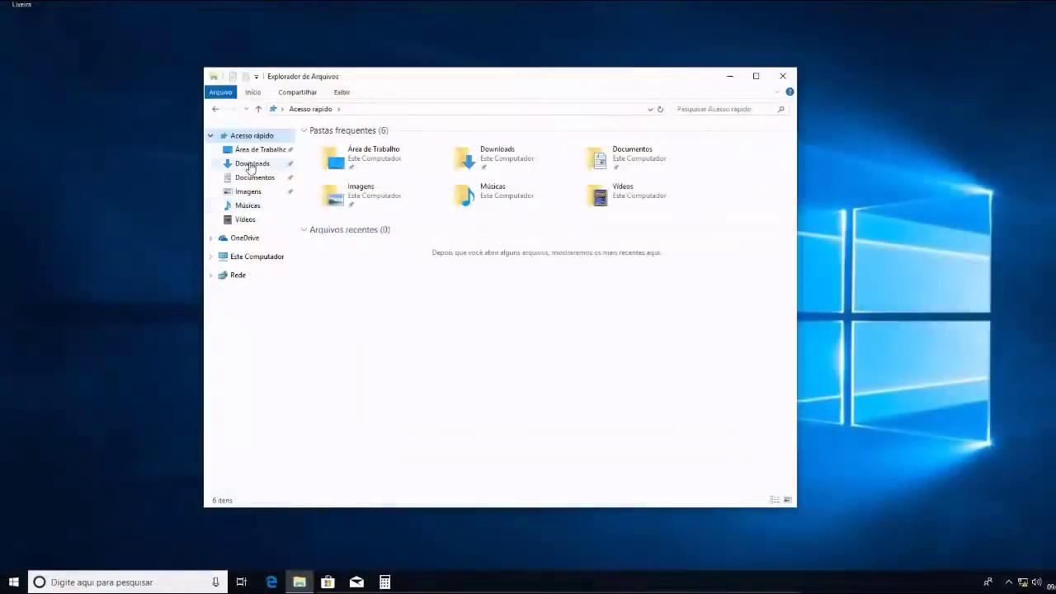
- Create a folder named diolinux in the Windows Downloads folder
{"action": "left_click", "coordinate": [250, 165]}
{"action": "right_click", "coordinate": [393, 204]}
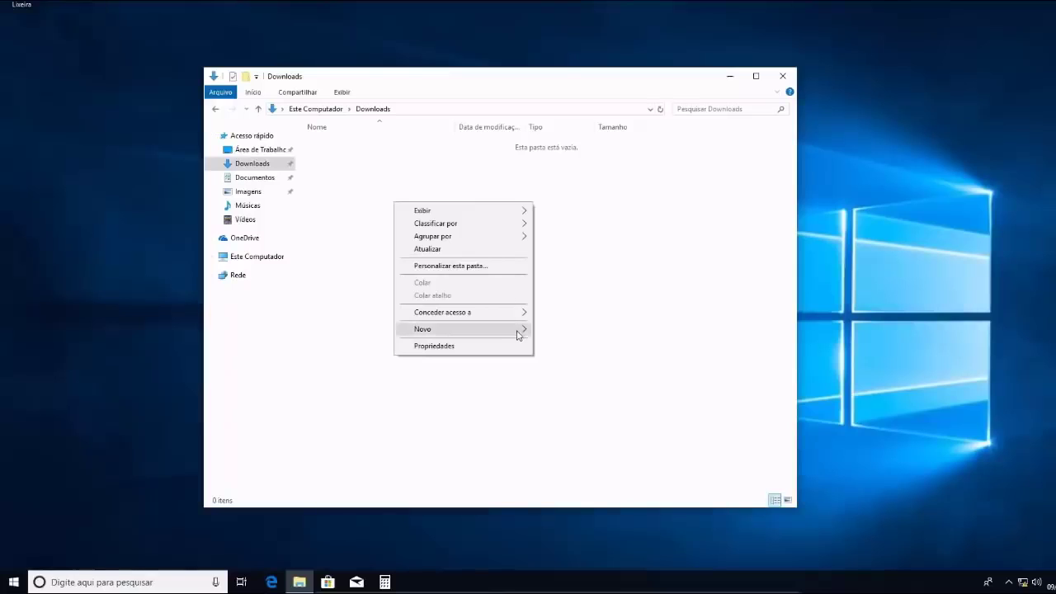
{"action": "mouse_move", "coordinate": [519, 330]}
{"action": "left_click", "coordinate": [569, 330]}
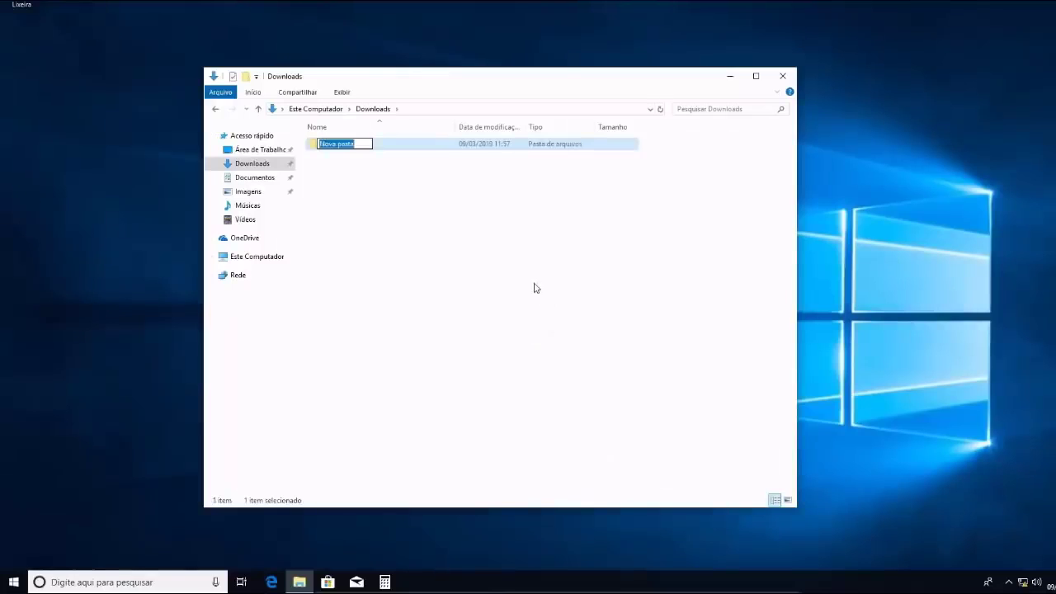
{"action": "type", "text": "diolinux"}
{"action": "key", "text": "Return"}
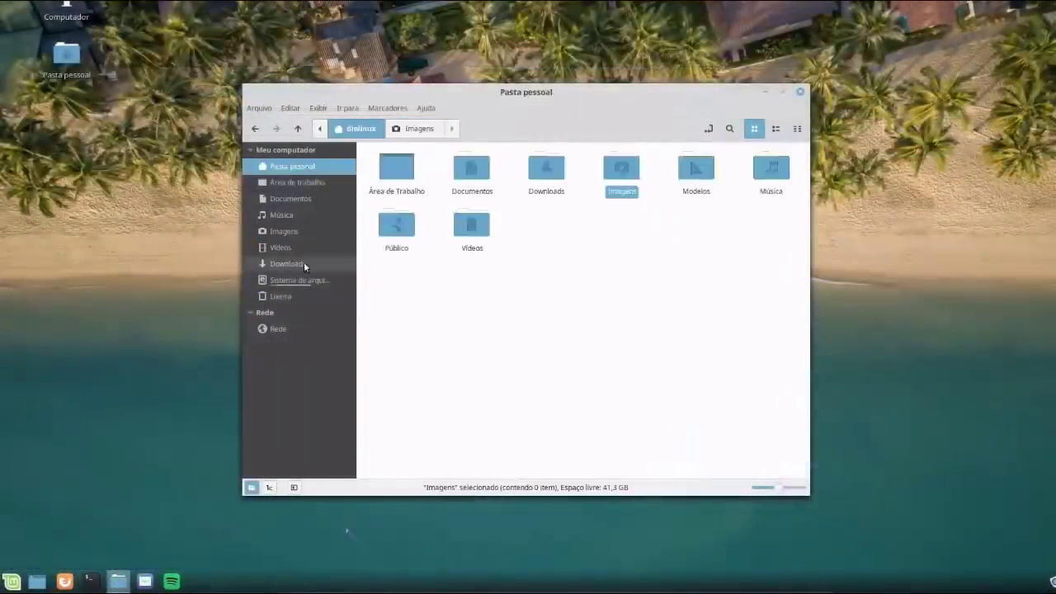
- Create a new folder inside Downloads in the Linux Mint file manager
{"action": "left_click", "coordinate": [287, 264]}
{"action": "right_click", "coordinate": [456, 221]}
{"action": "left_click", "coordinate": [497, 228]}
- Examine the actions available for the Downloads folder and its new subfolder, and open the subfolder's Propriedades
{"action": "right_click", "coordinate": [410, 198]}
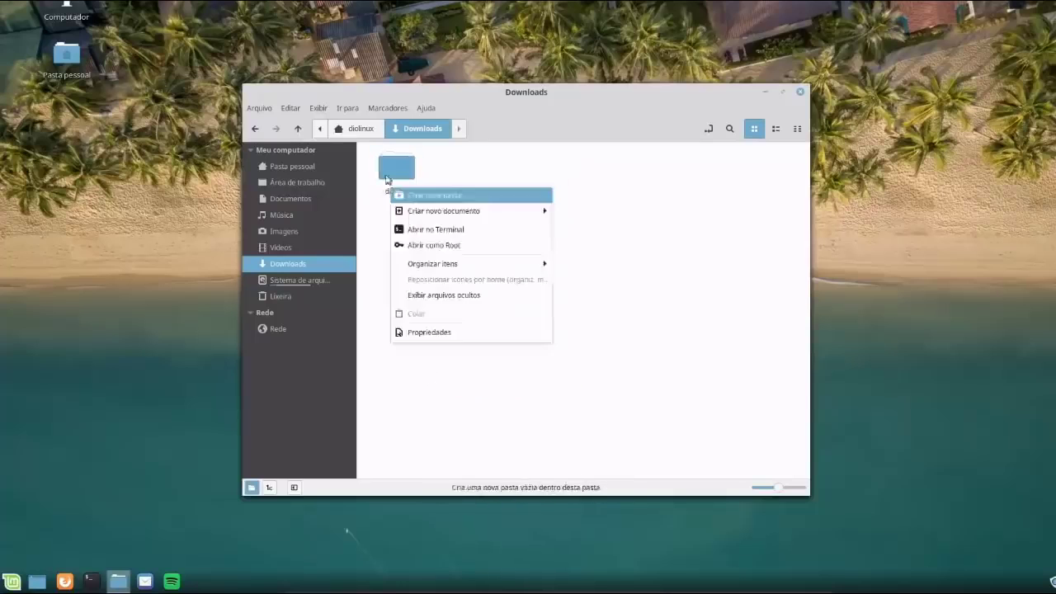
{"action": "right_click", "coordinate": [397, 171]}
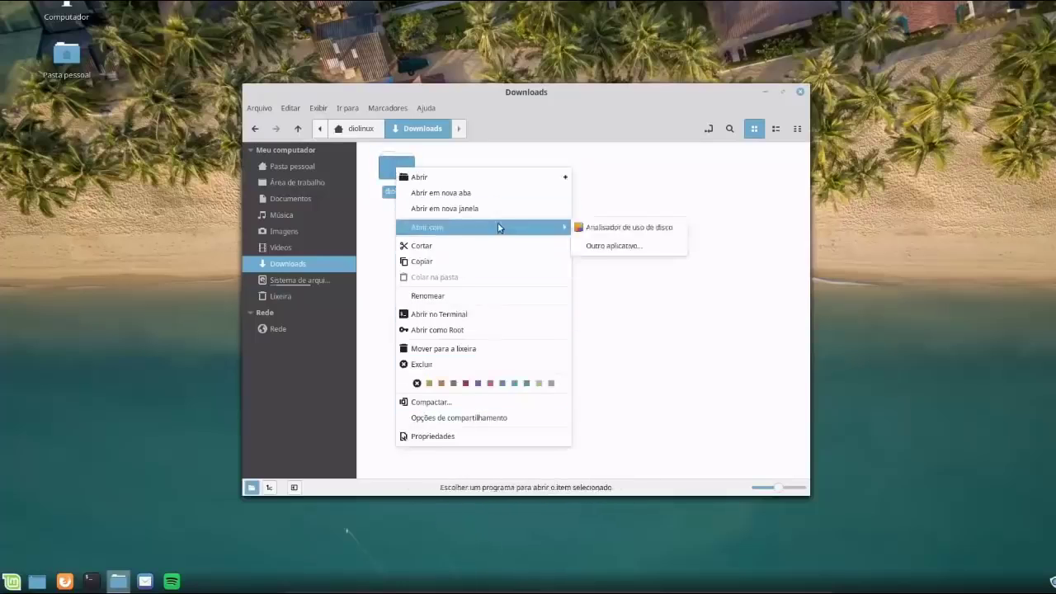
{"action": "left_click", "coordinate": [495, 436]}
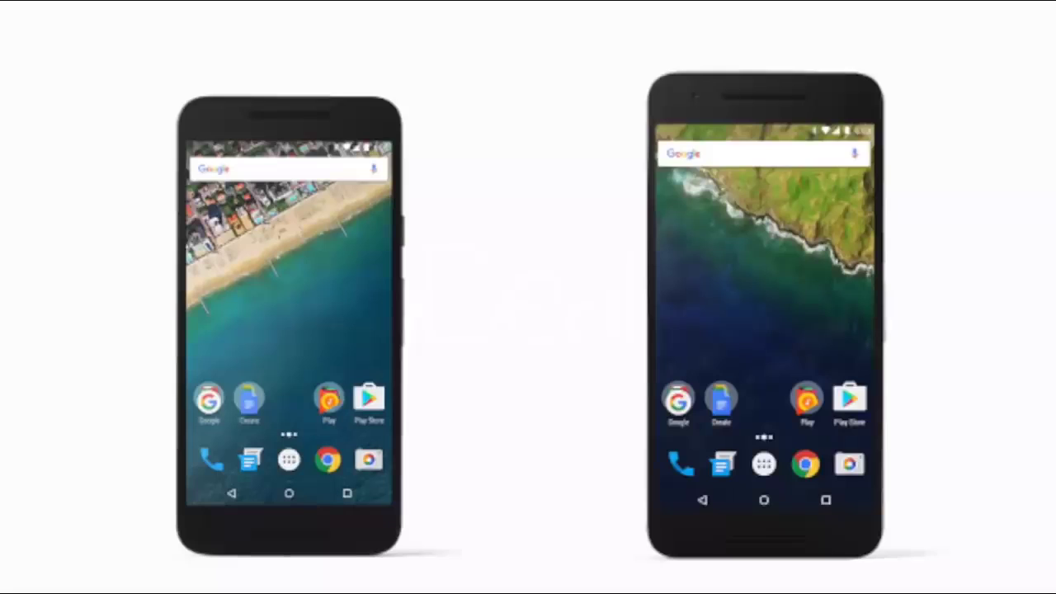